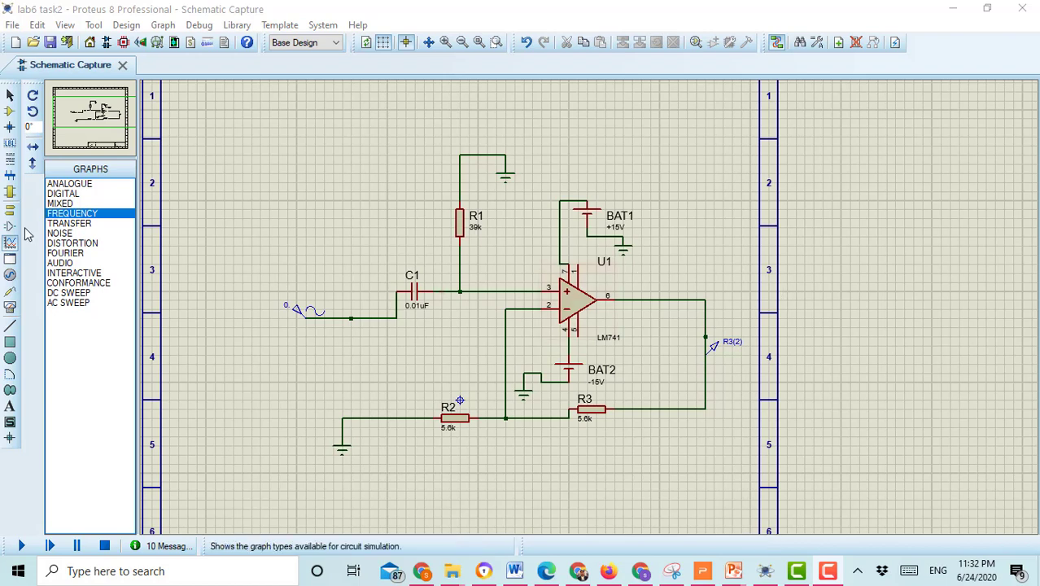
# - Pick the OSCILLOSCOPE virtual instrument from the sheet's Place menu for placement
pyautogui.rightClick(749, 198)
pyautogui.moveTo(783, 210)
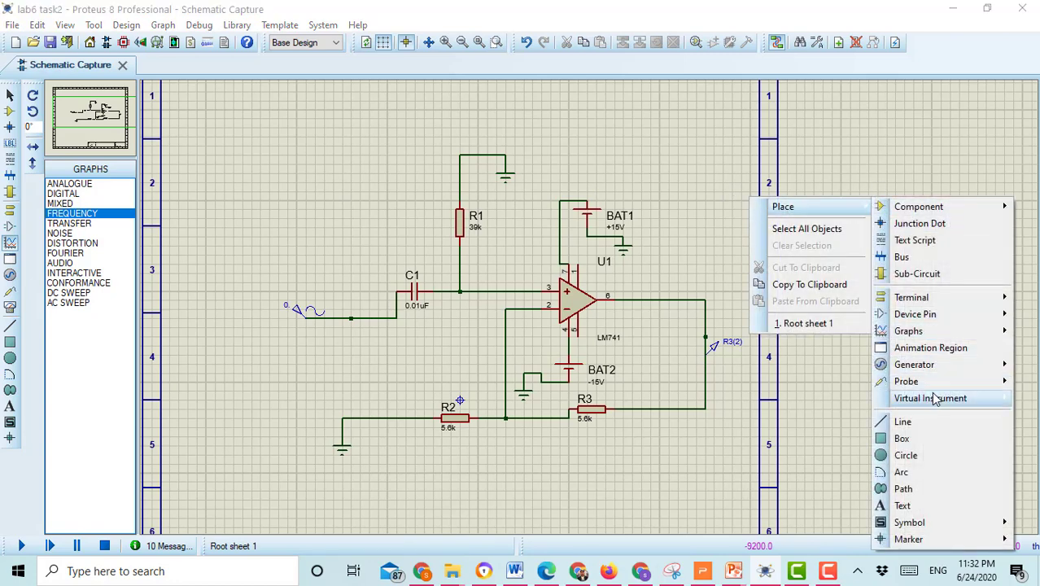
pyautogui.moveTo(934, 398)
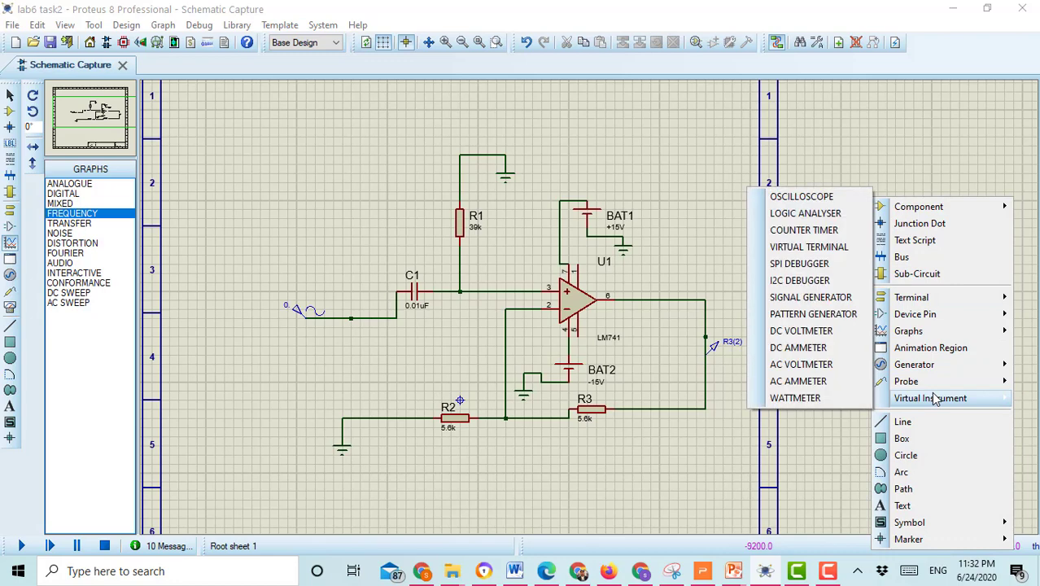
pyautogui.click(805, 197)
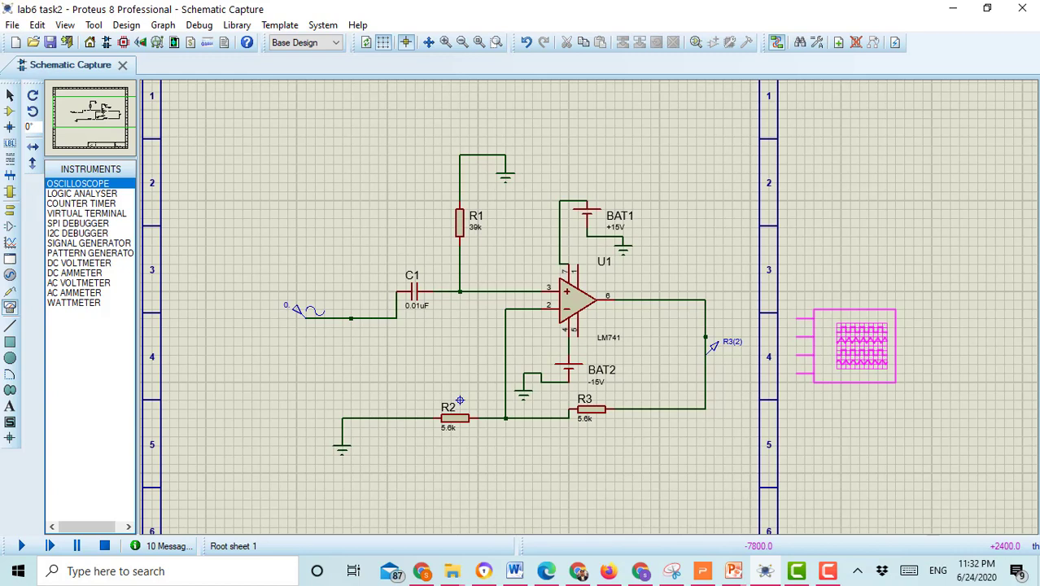
# - Place the oscilloscope right of the amplifier and wire the R3(2) output node to input A
pyautogui.click(855, 346)
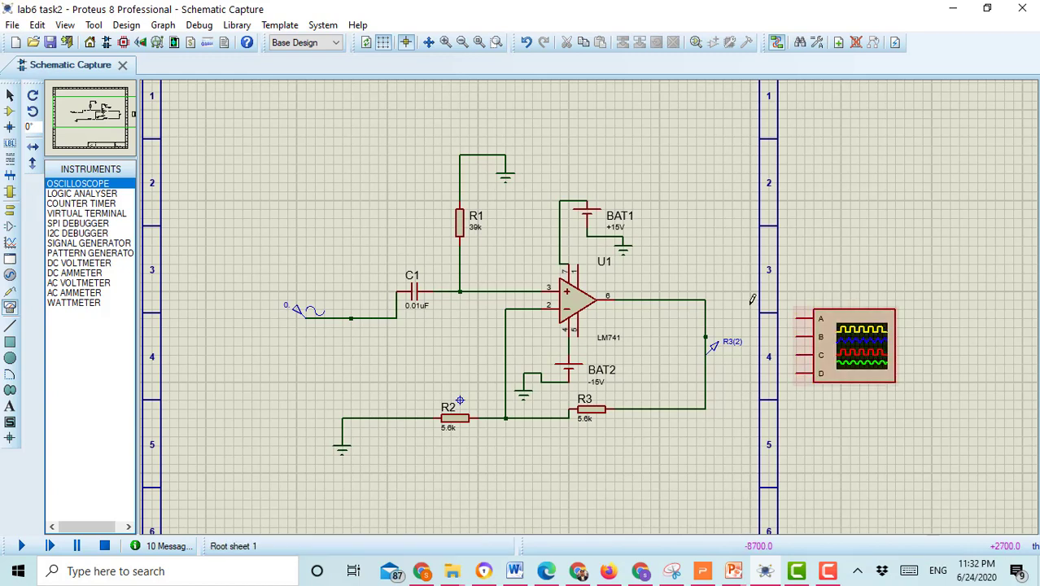
pyautogui.click(706, 309)
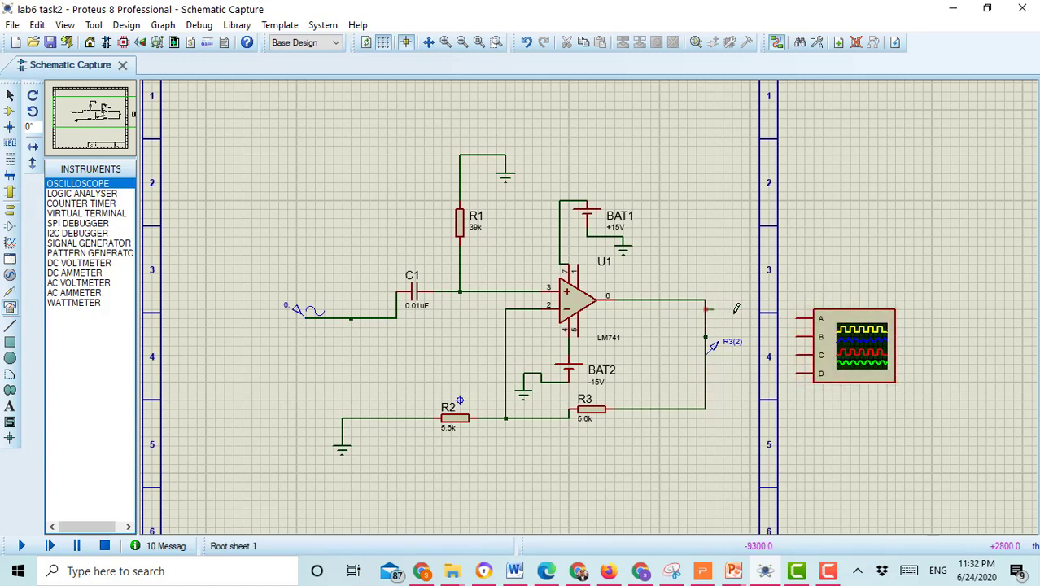
pyautogui.click(794, 316)
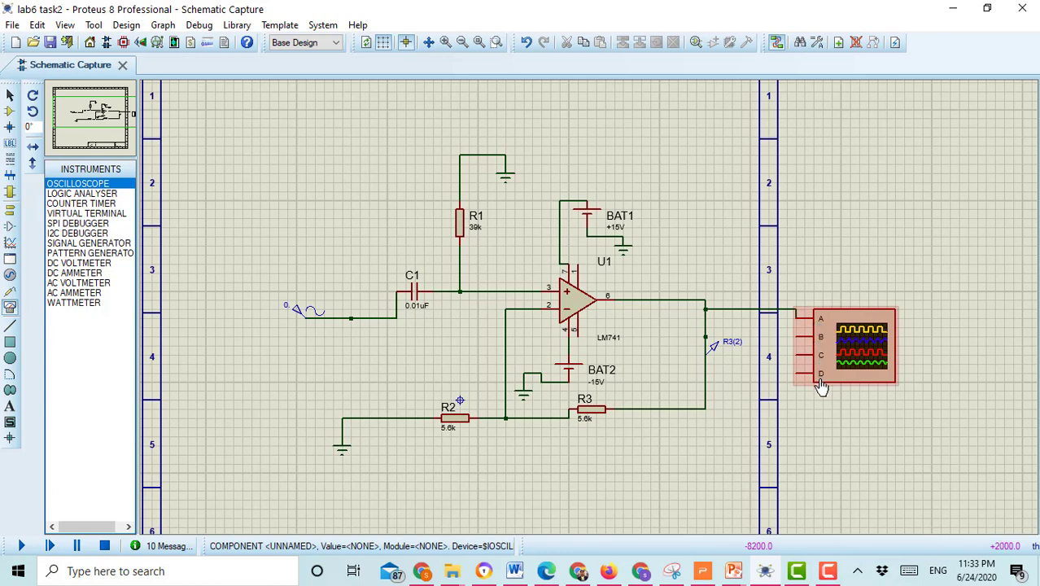
# - Route a wire from the input signal line down, along the bottom, and up into oscilloscope input B
pyautogui.click(362, 318)
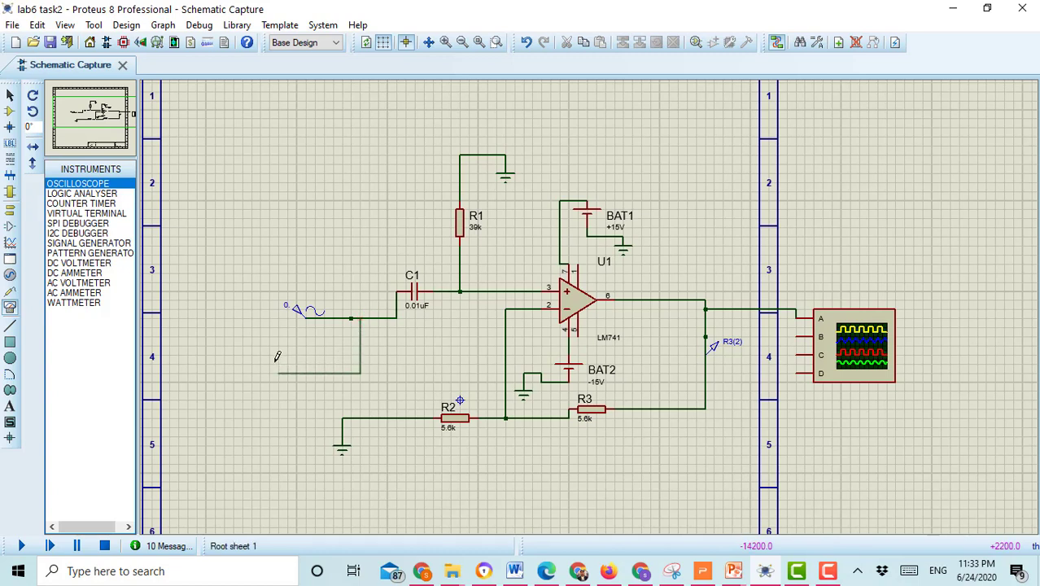
pyautogui.click(280, 354)
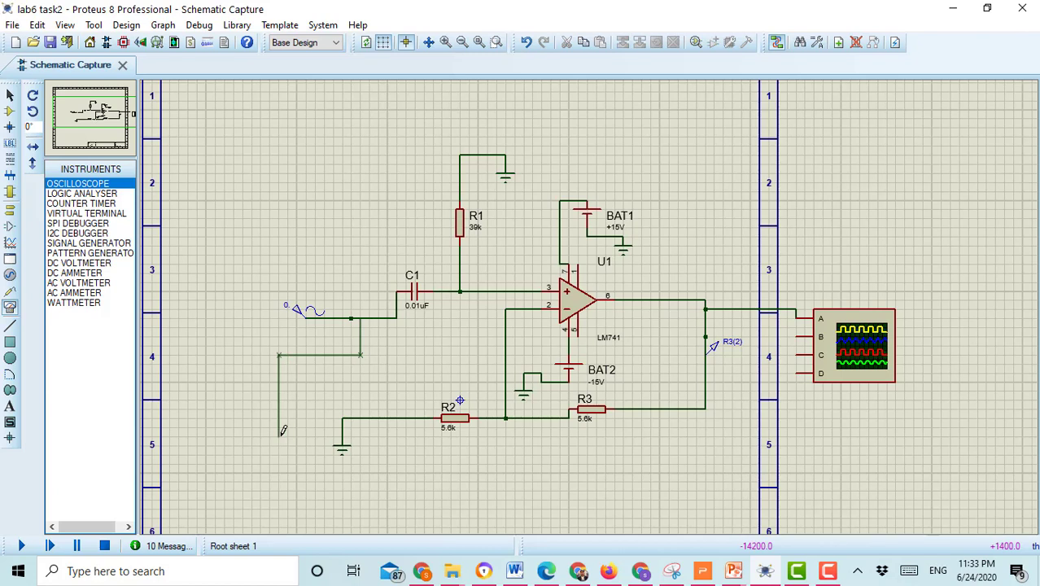
pyautogui.click(733, 481)
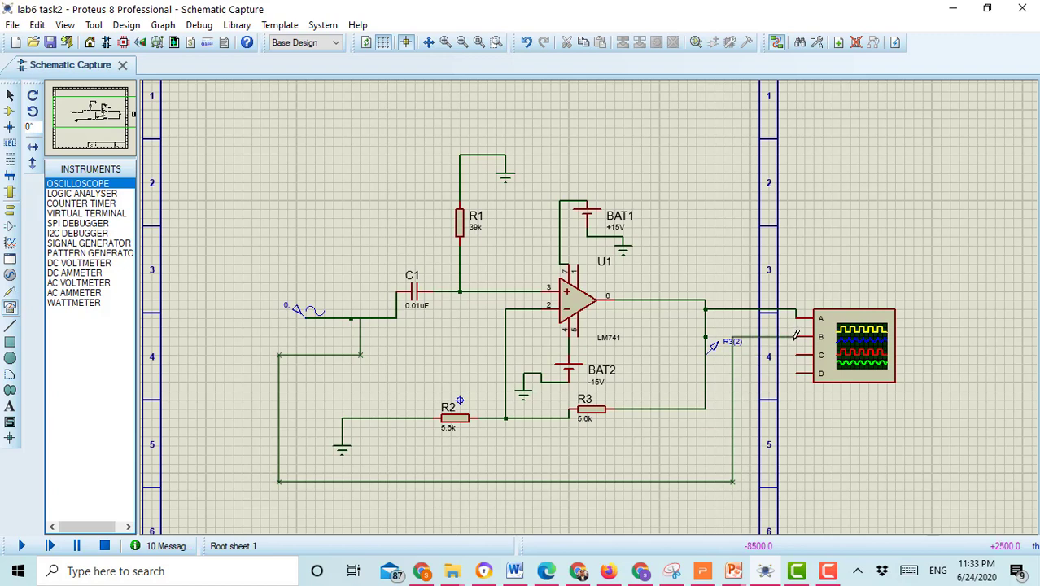
pyautogui.click(732, 355)
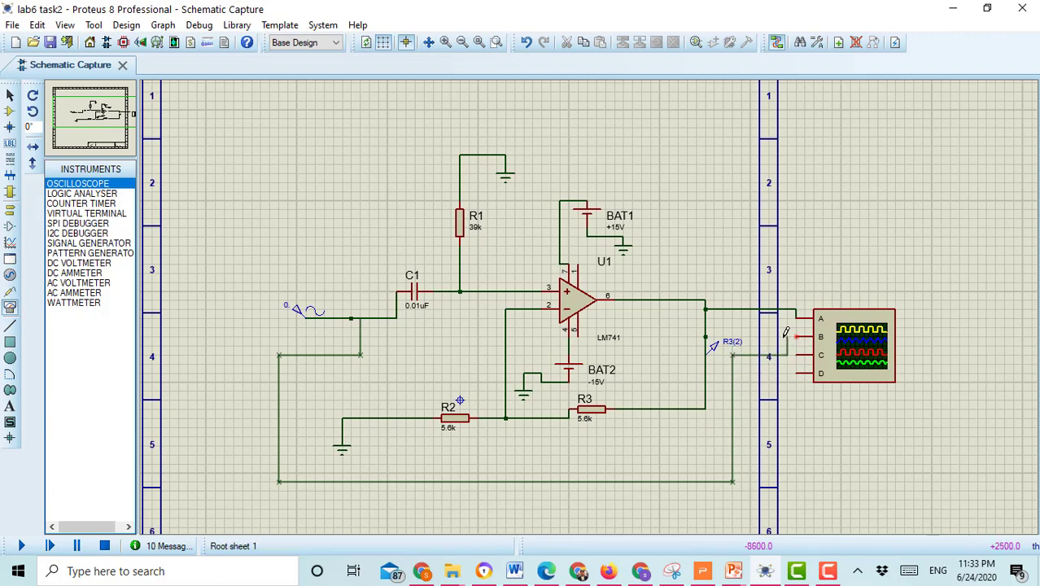
pyautogui.click(796, 335)
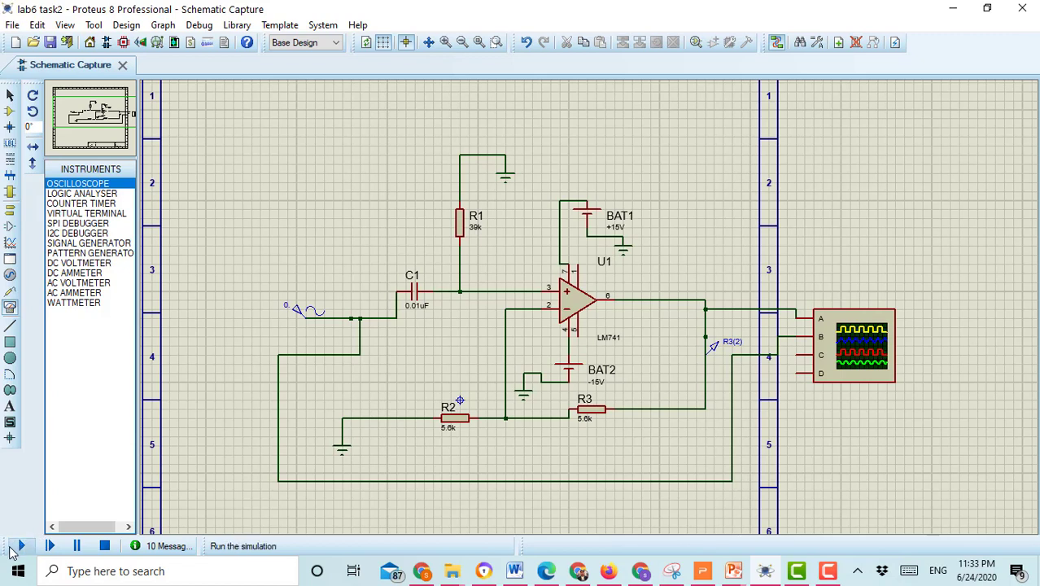
# - Run the simulation and set the oscilloscope's Channel B to 2 volts per division
pyautogui.click(20, 548)
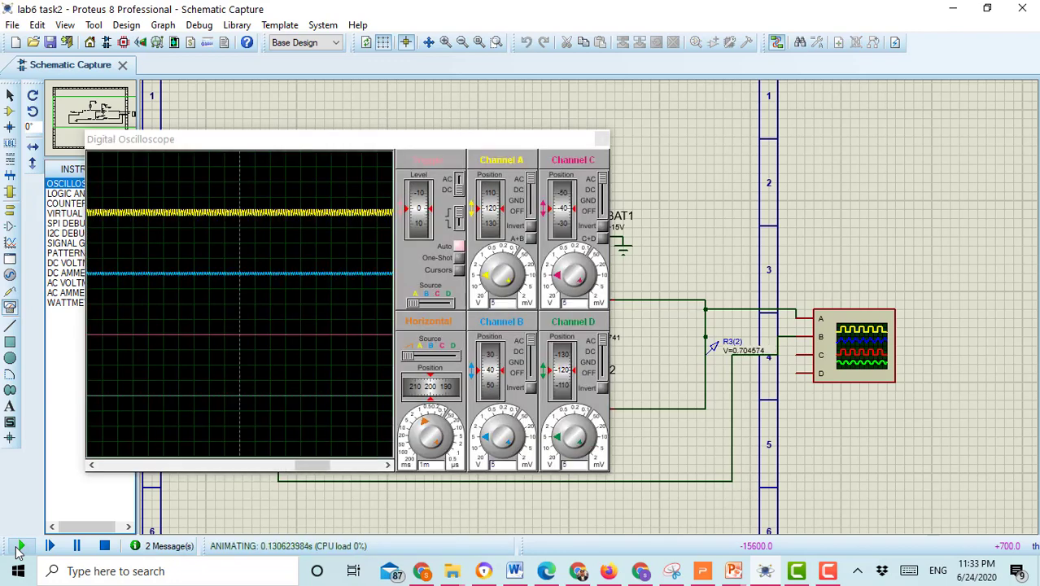
pyautogui.click(264, 220)
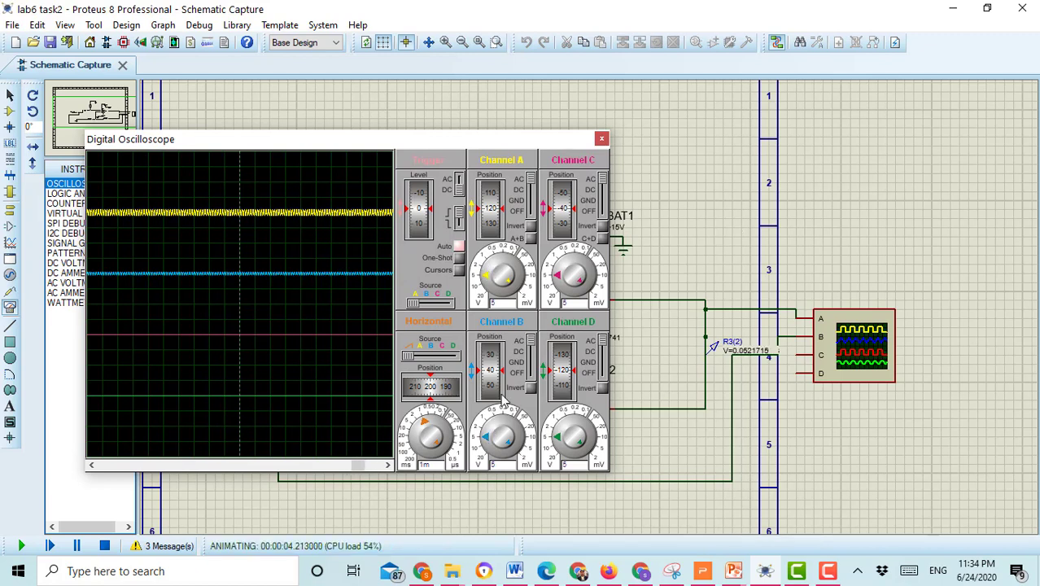
pyautogui.click(497, 429)
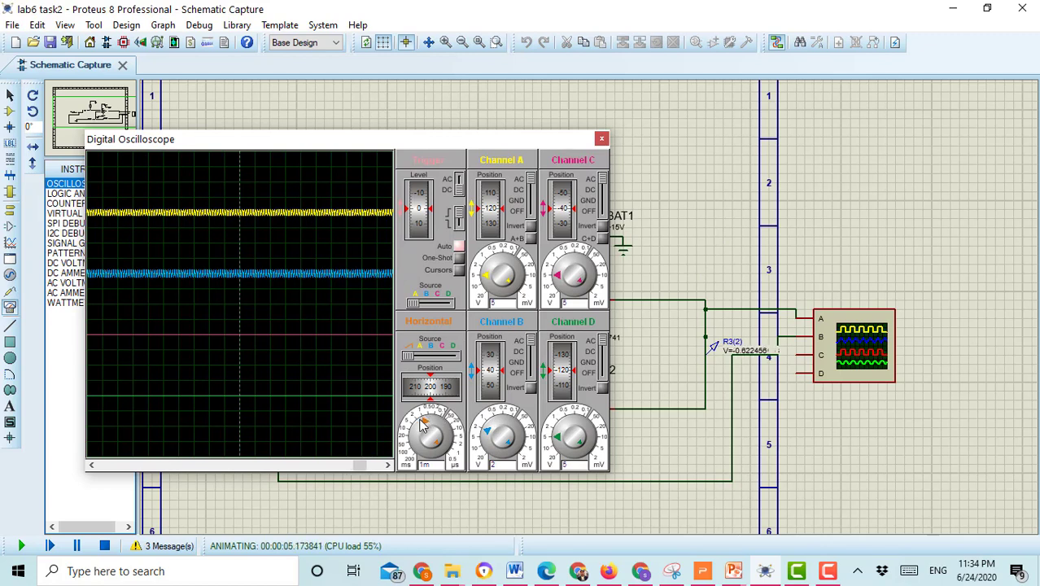
# - Set the timebase to 0.5 ms/div and raise the blue Channel B trace with its position wheel
pyautogui.click(423, 421)
pyautogui.moveTo(423, 429); pyautogui.dragTo(433, 423)
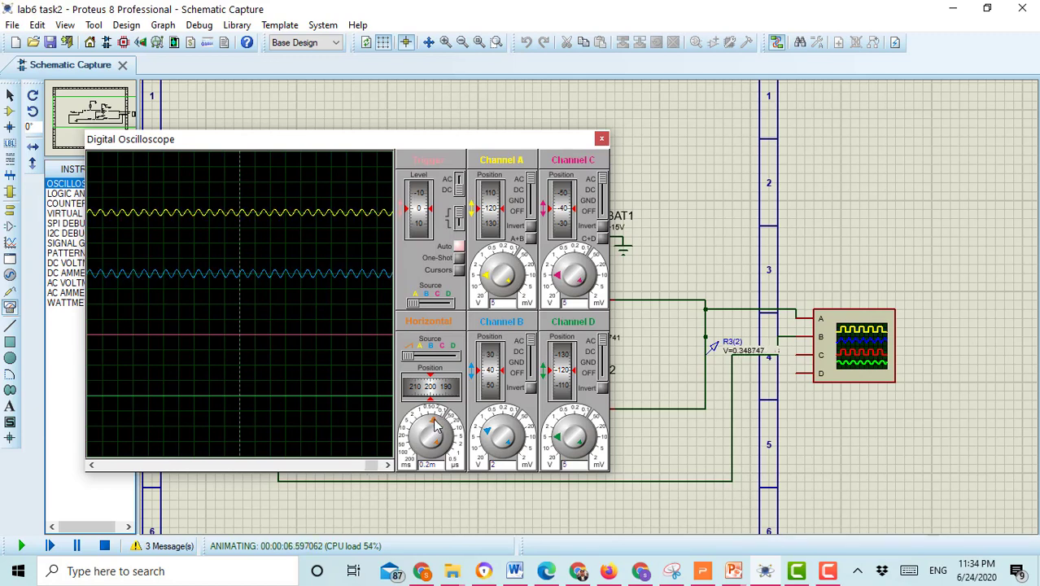
pyautogui.moveTo(434, 424); pyautogui.dragTo(432, 427)
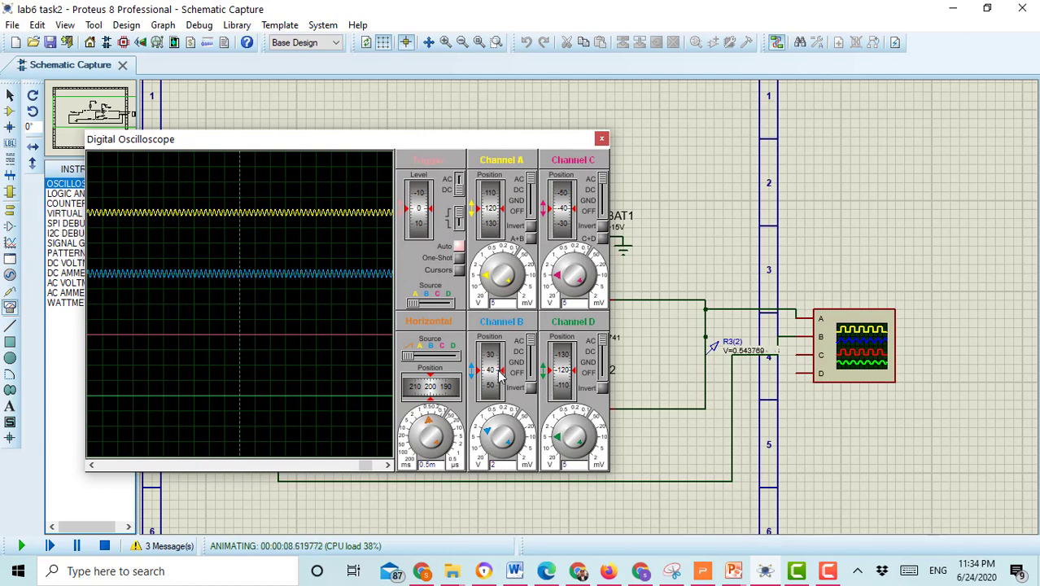
pyautogui.scroll(2, 500, 373)
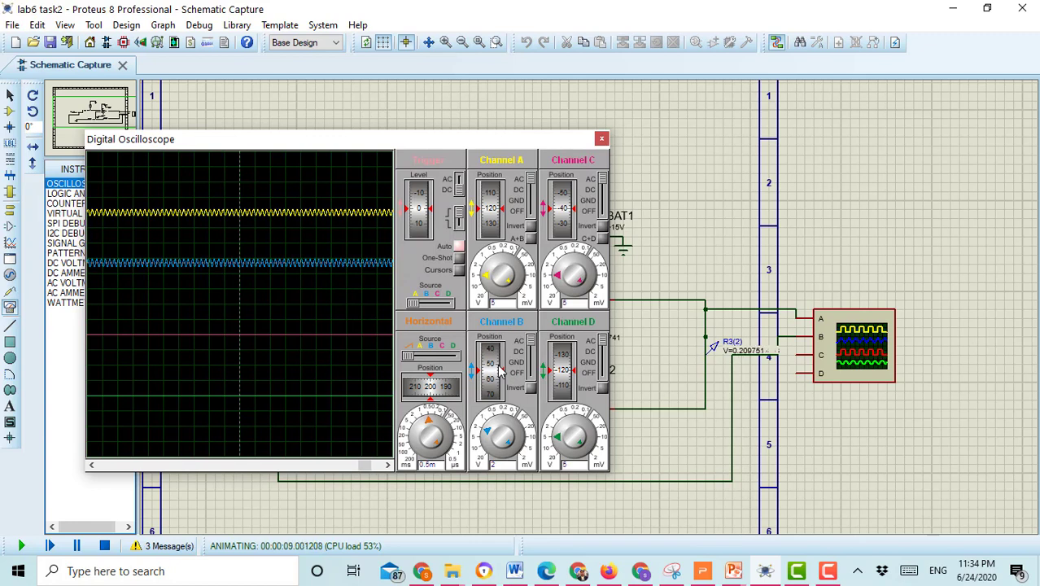
pyautogui.scroll(-2, 501, 373)
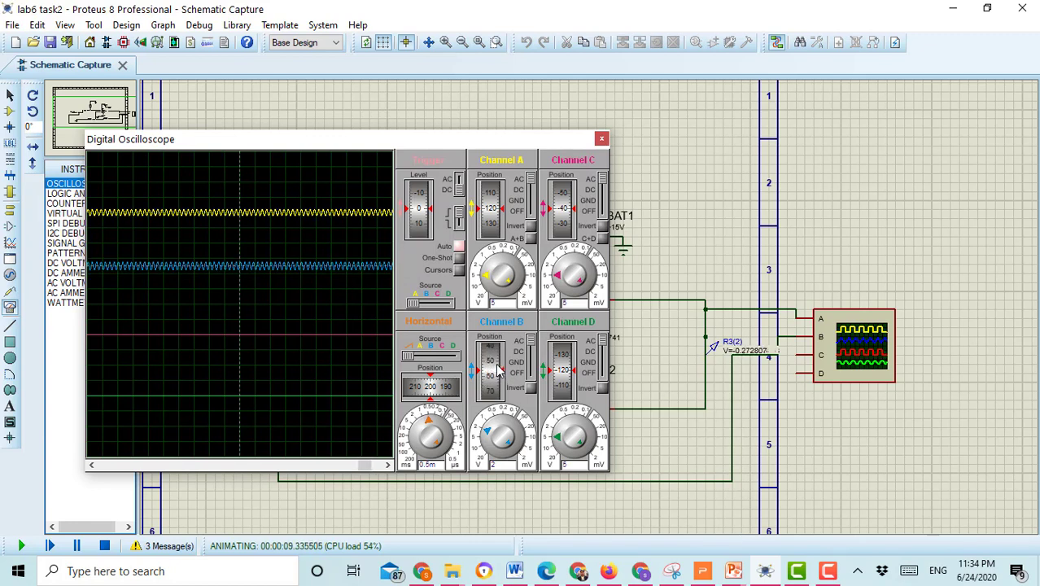
pyautogui.scroll(1, 499, 370)
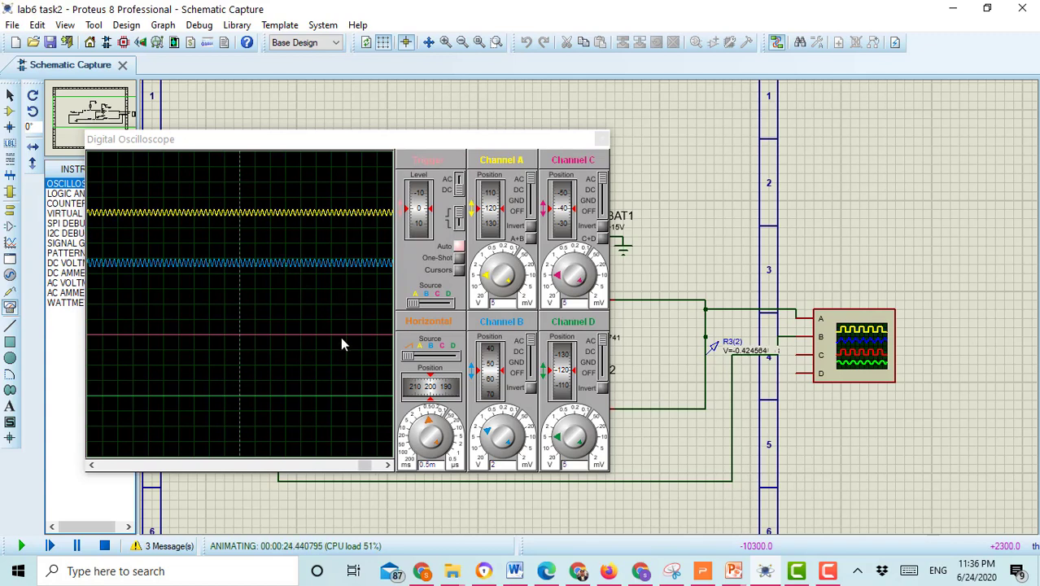
# - Close the Digital Oscilloscope window, leaving the simulation running
pyautogui.click(494, 465)
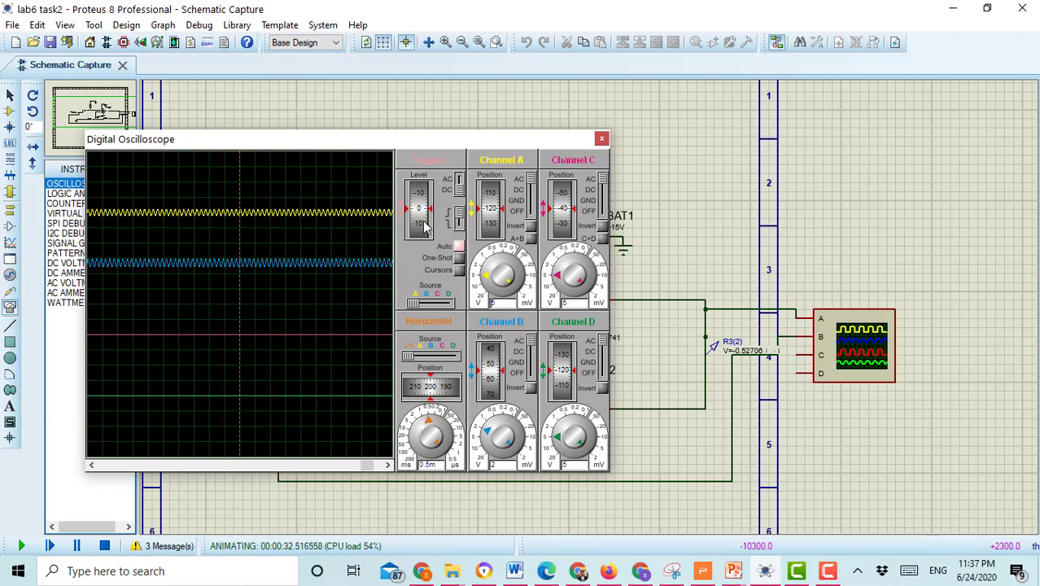
pyautogui.click(604, 138)
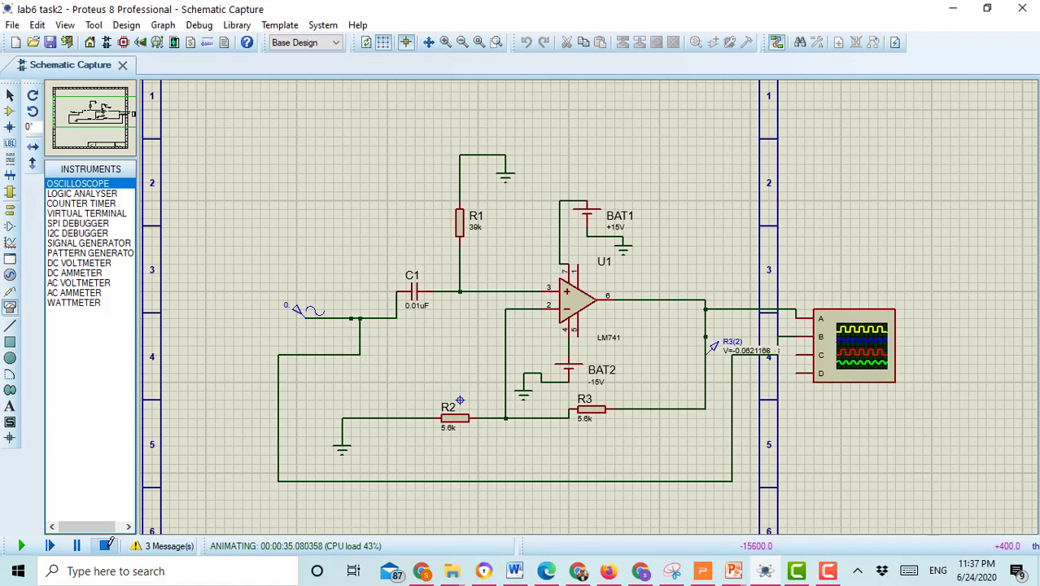
# - Stop the simulation, delete the oscilloscope and its wires, and show the graph types
pyautogui.press('shift+Pause')
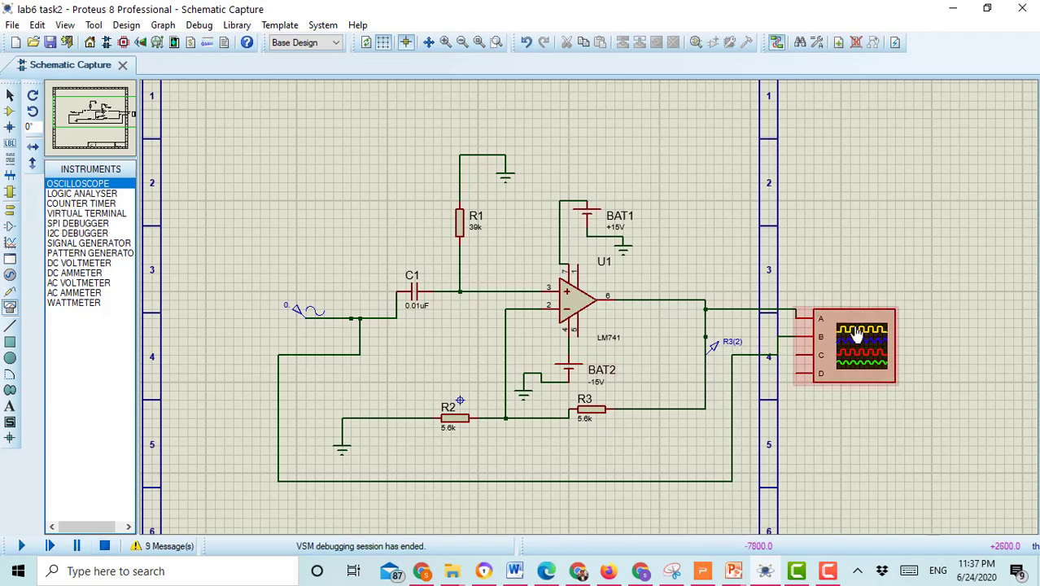
pyautogui.rightClick(856, 334)
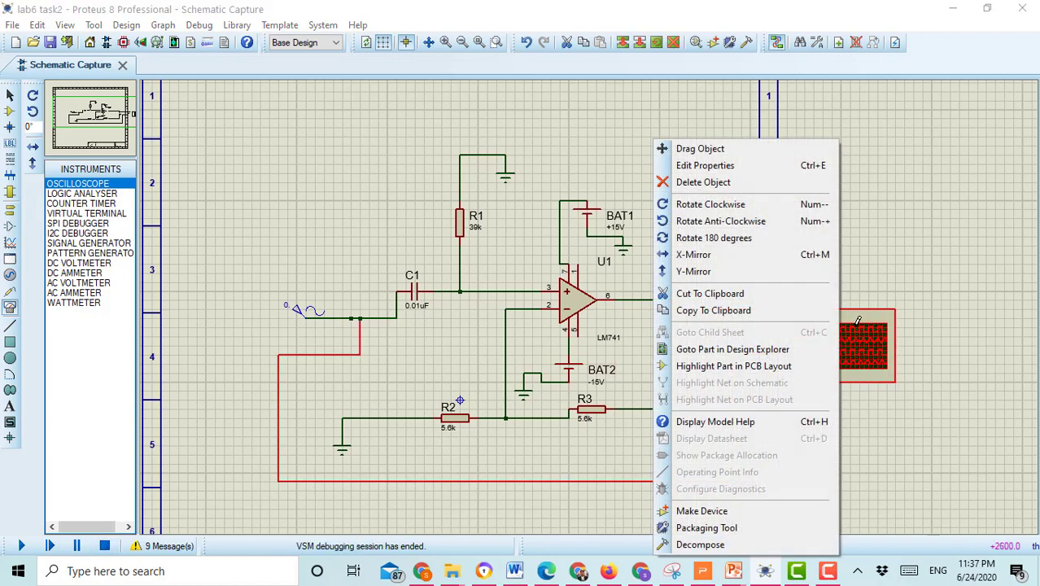
pyautogui.click(753, 186)
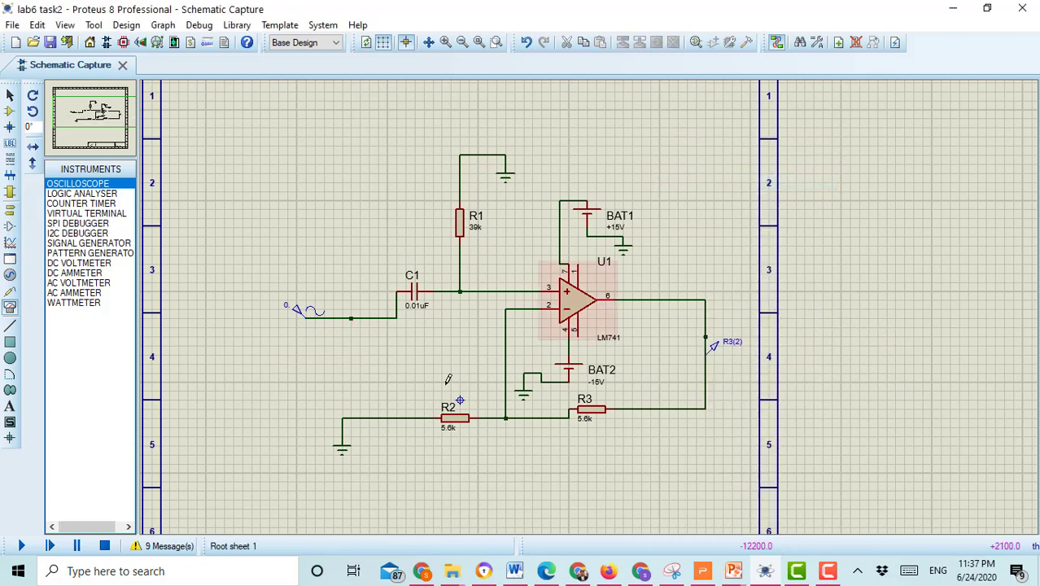
pyautogui.click(10, 243)
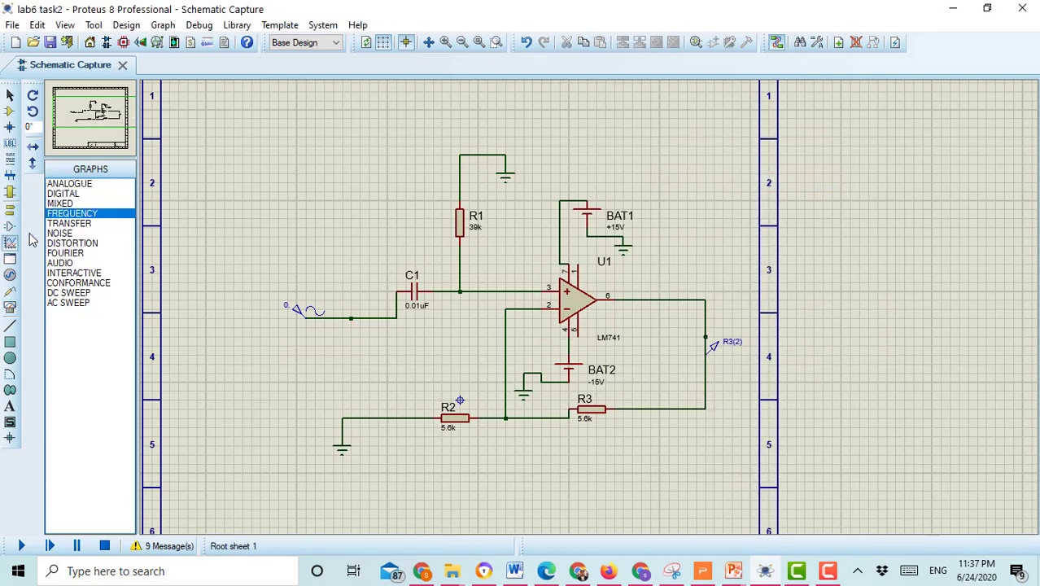
# - Drag out a FREQUENCY graph box to the right of the amplifier circuit
pyautogui.click(75, 224)
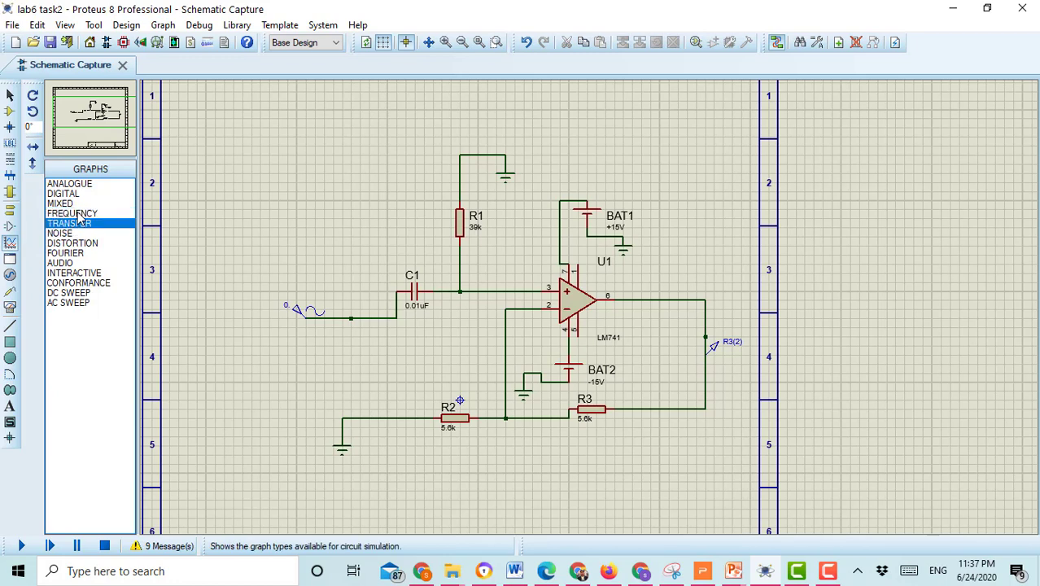
pyautogui.click(78, 214)
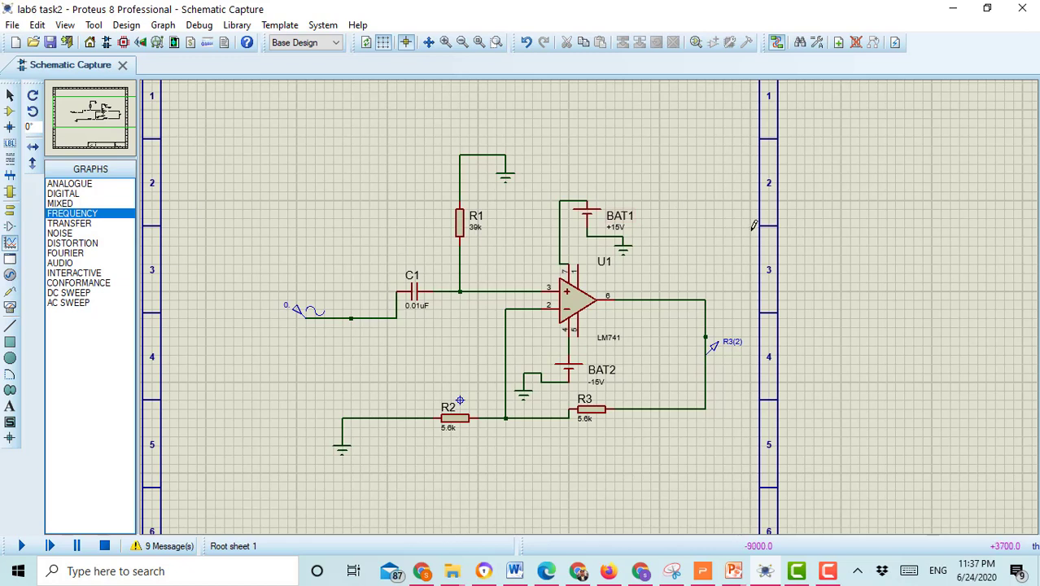
pyautogui.moveTo(743, 222); pyautogui.dragTo(946, 416)
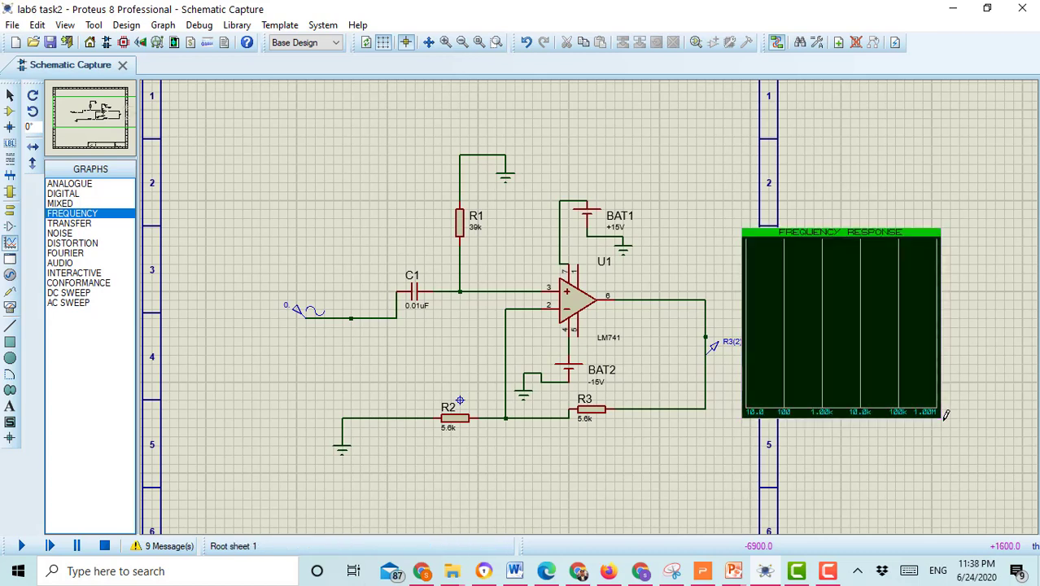
pyautogui.click(714, 355)
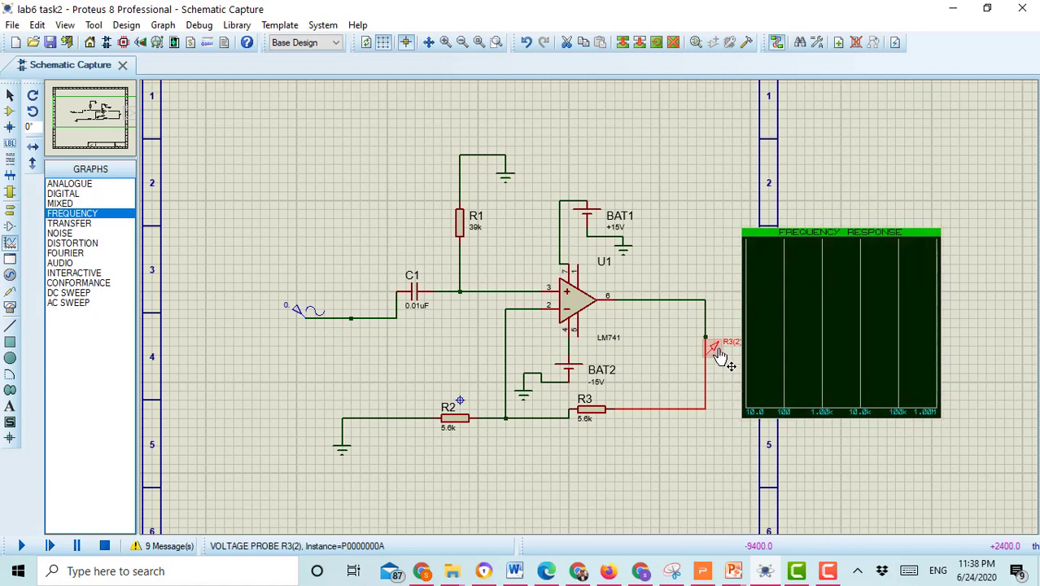
# - Add the R3(2) probe trace and input generator reference to the graph, then simulate it
pyautogui.moveTo(720, 356)
pyautogui.mouseDown()
pyautogui.moveTo(783, 284)
pyautogui.moveTo(767, 257)
pyautogui.mouseUp()
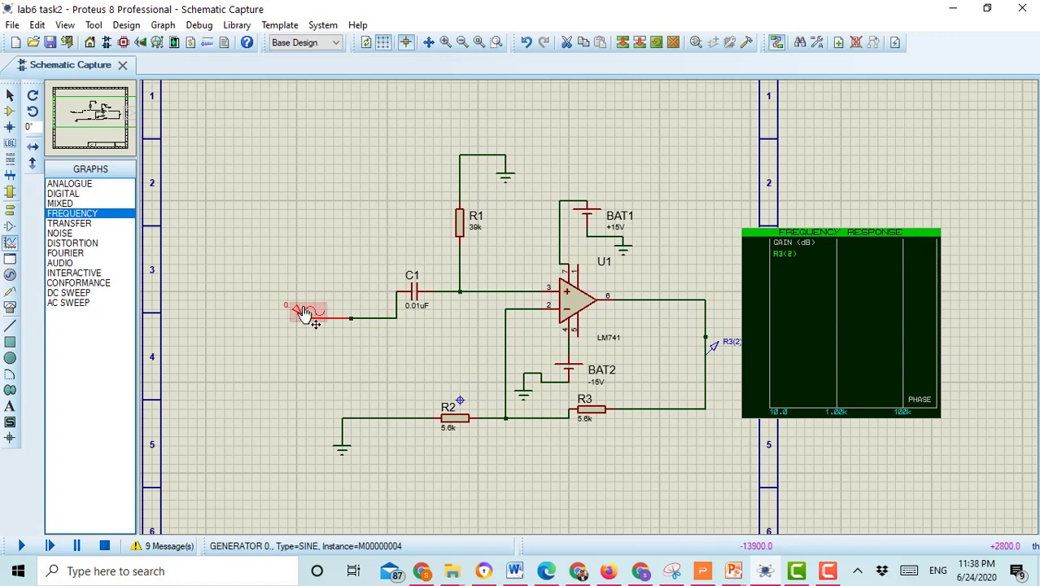
pyautogui.moveTo(305, 313)
pyautogui.mouseDown()
pyautogui.moveTo(540, 295)
pyautogui.moveTo(757, 256)
pyautogui.moveTo(793, 276)
pyautogui.mouseUp()
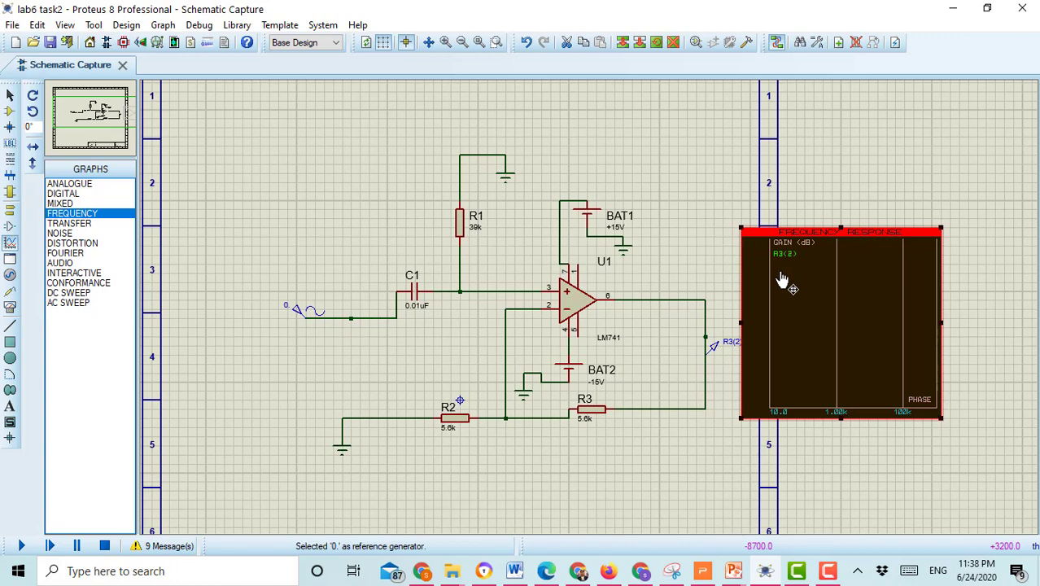
pyautogui.press('space')
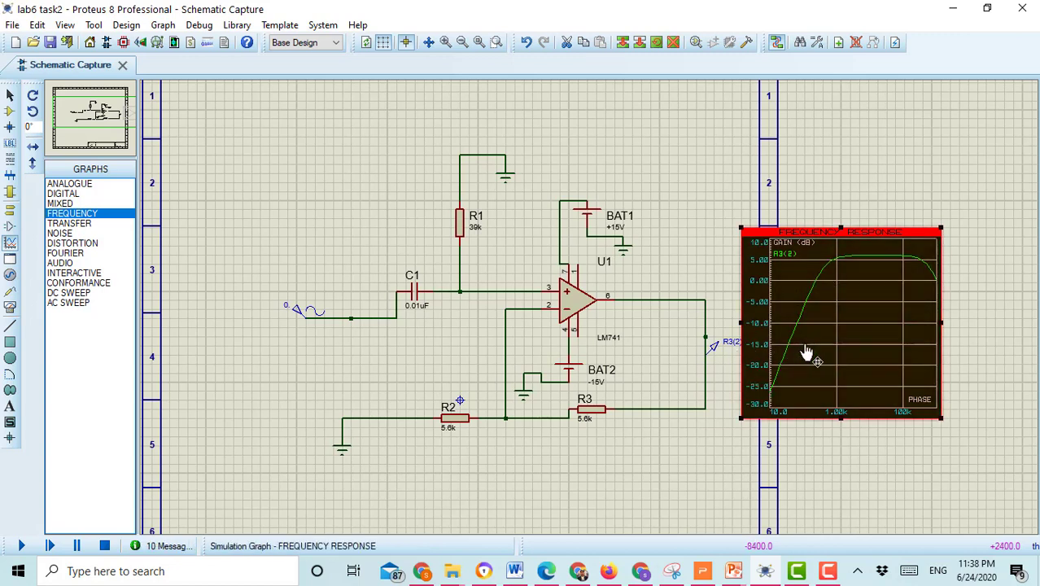
pyautogui.click(873, 231)
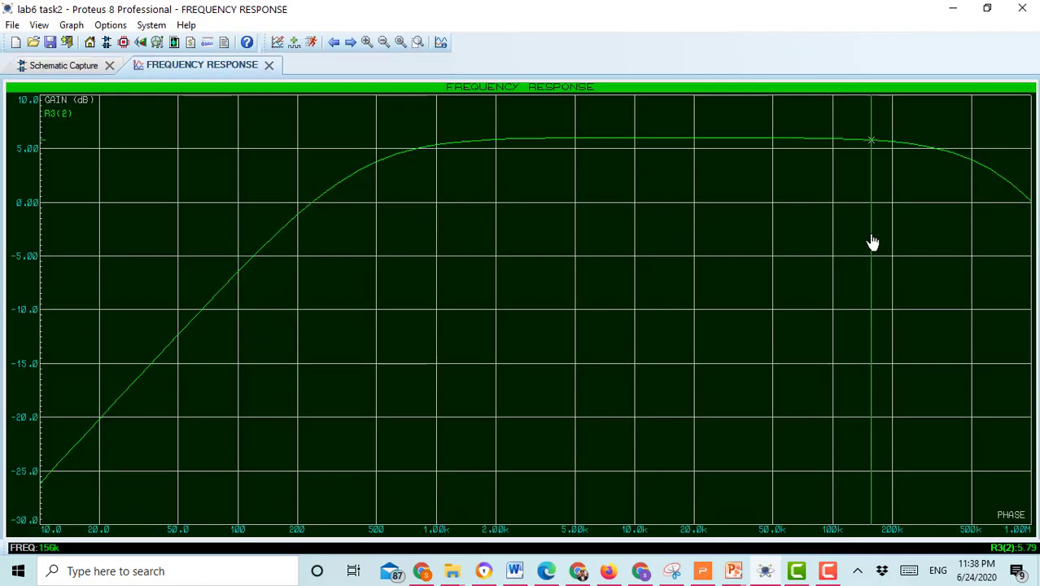
pyautogui.press('Escape')
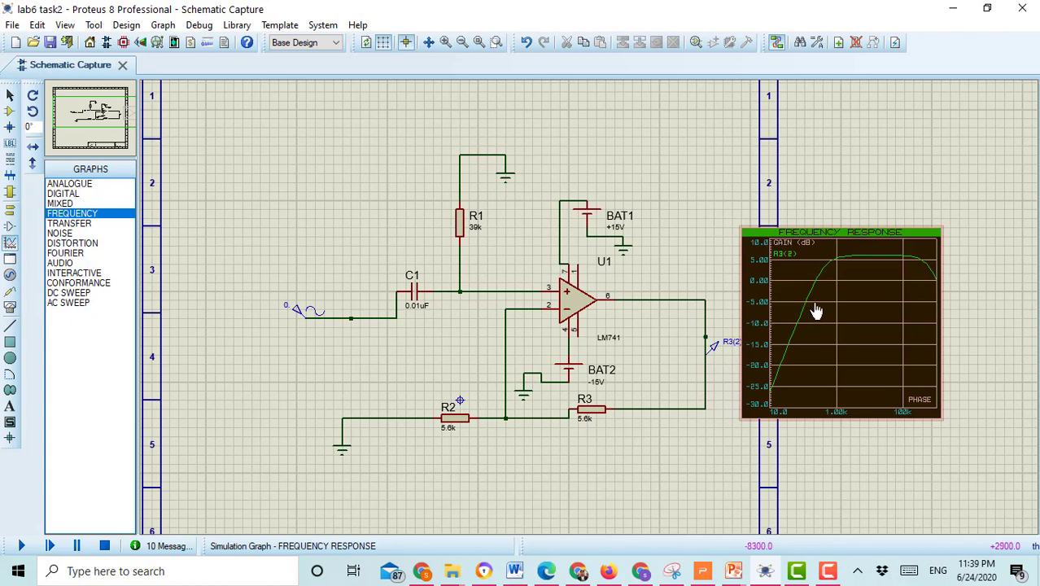
# - Begin changing the frequency graph's start frequency to a kHz value
pyautogui.doubleClick(816, 312)
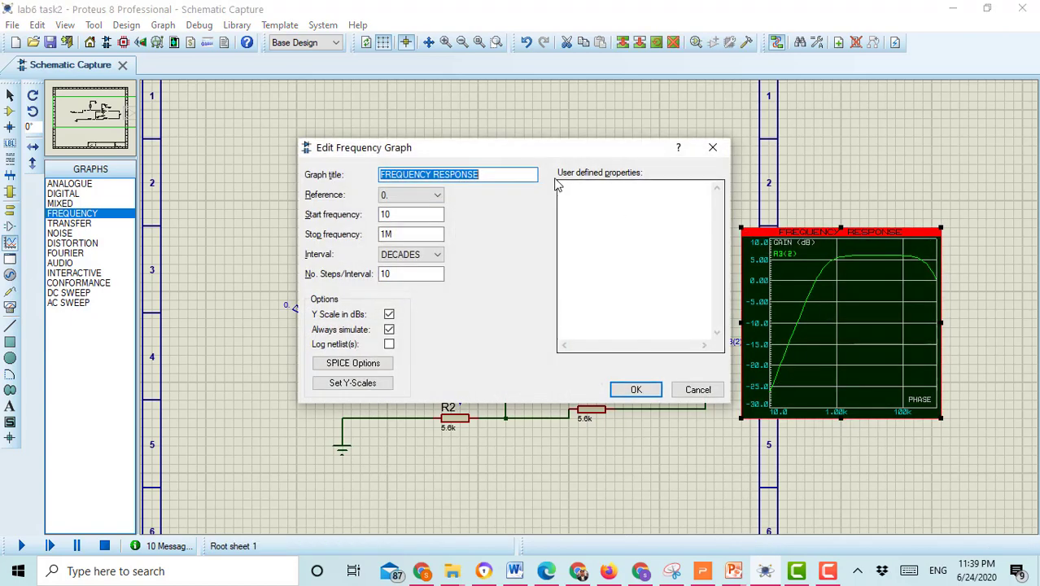
pyautogui.click(420, 212)
pyautogui.write('k')
pyautogui.press('Return')
# - Set Start frequency to 1k and Stop frequency to 7k in Edit Frequency Graph and apply
pyautogui.doubleClick(820, 320)
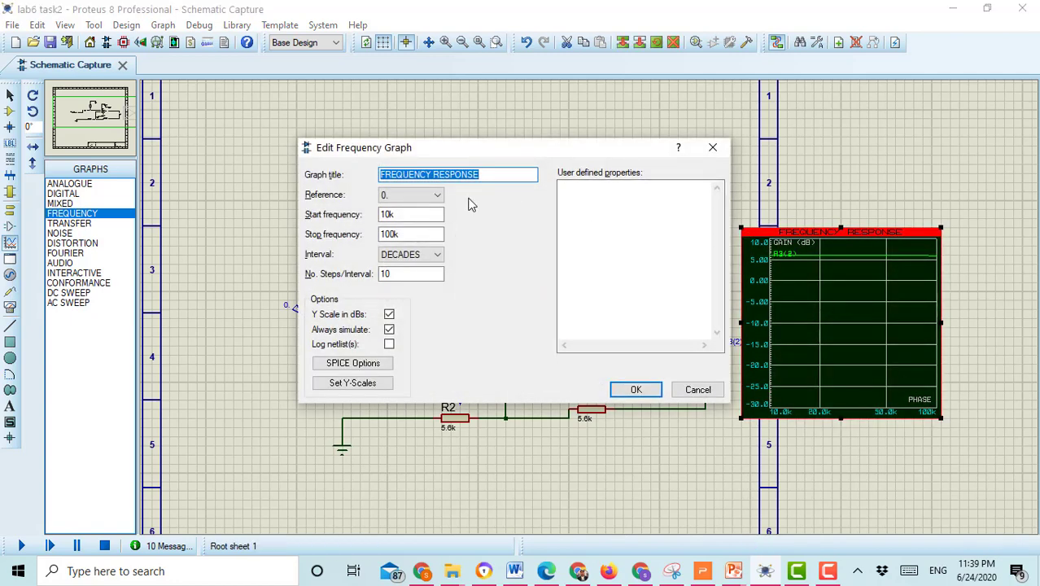
pyautogui.click(394, 213)
pyautogui.press('BackSpace')
pyautogui.press('BackSpace')
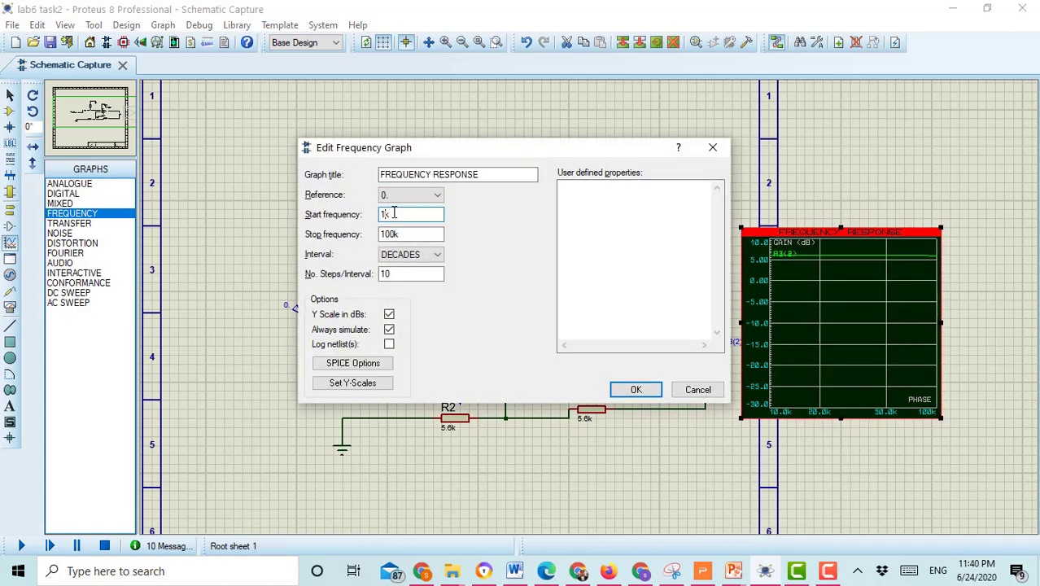
pyautogui.write('k')
pyautogui.doubleClick(393, 234)
pyautogui.write('10k')
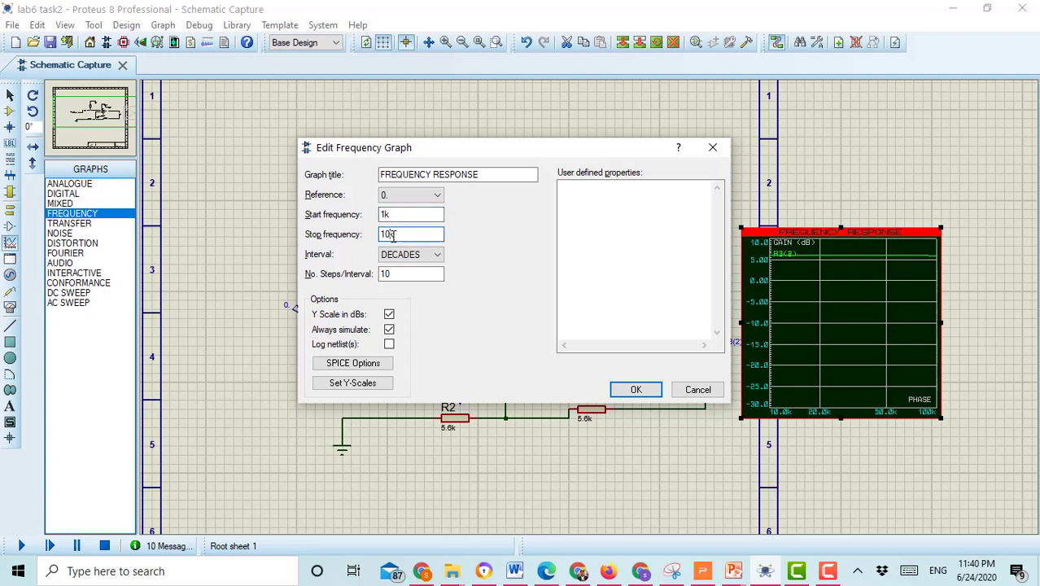
pyautogui.press('BackSpace')
pyautogui.press('BackSpace')
pyautogui.press('BackSpace')
pyautogui.write('k')
pyautogui.write('7')
pyautogui.click(636, 391)
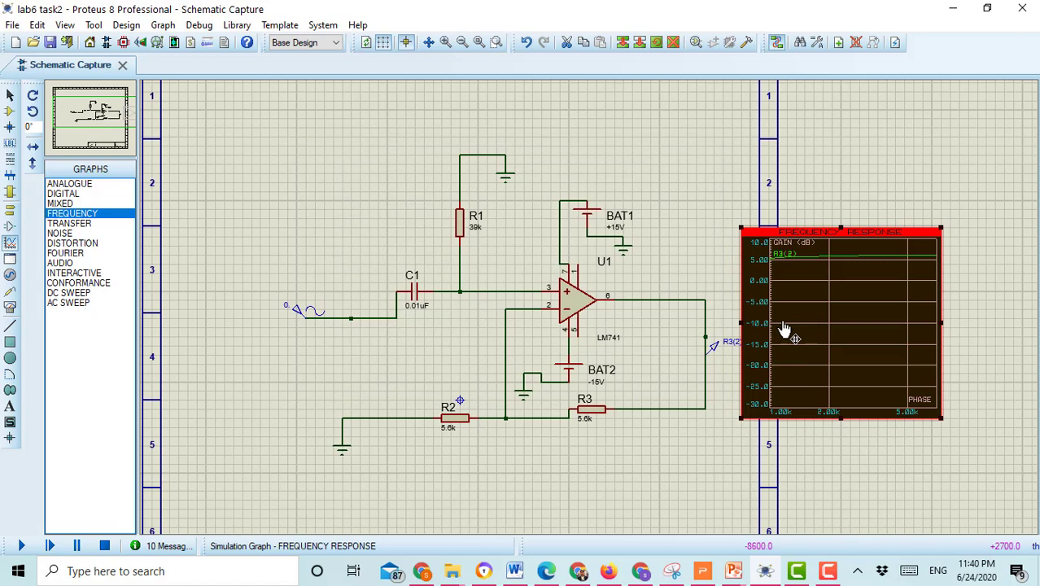
# - Re-simulate the Frequency Response graph and view the R3(2) gain curve (about 5.35 to 6.00 dB) maximised
pyautogui.press('space')
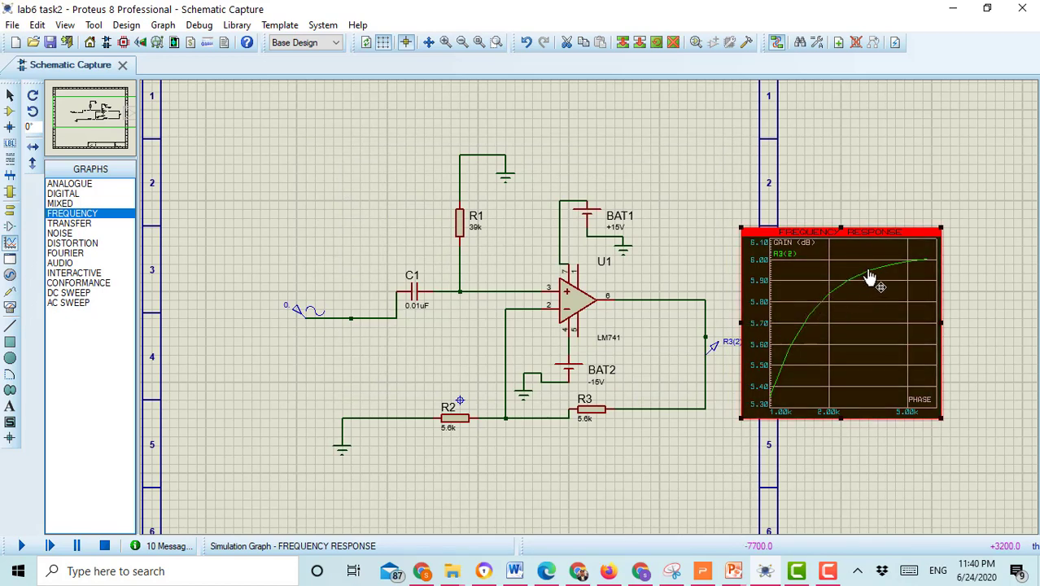
pyautogui.click(883, 230)
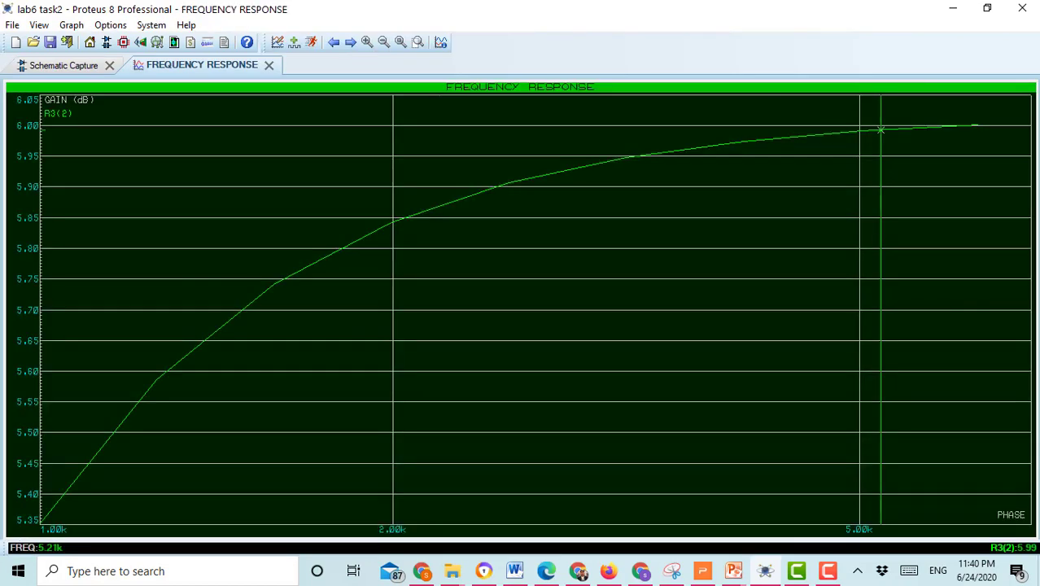